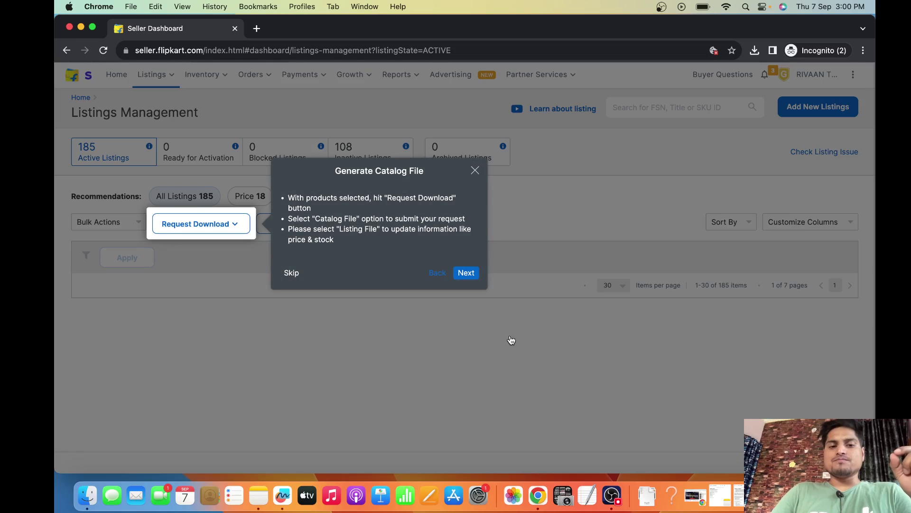
Reload the active listings and review the quality details of the Kurta Skirt Dupatta Set with SKU CVC-105_ YELLOW/BLACK_M
click(475, 171)
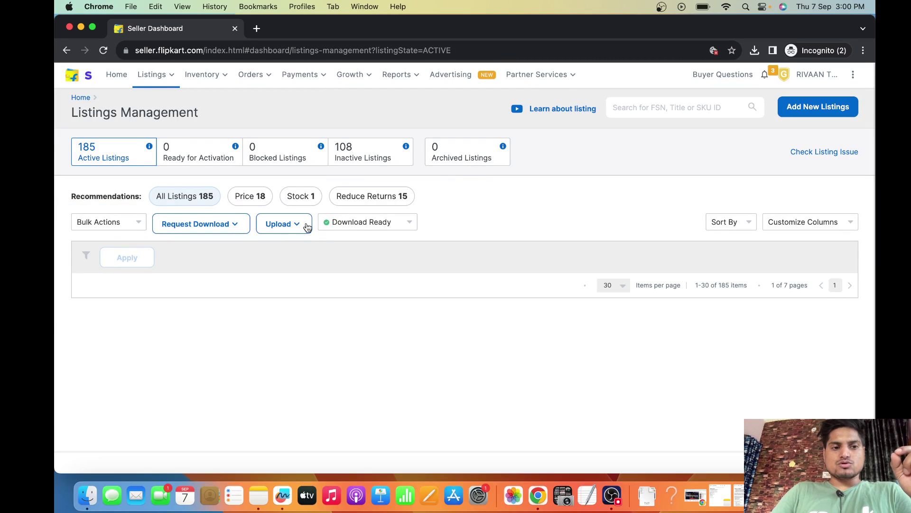
click(103, 49)
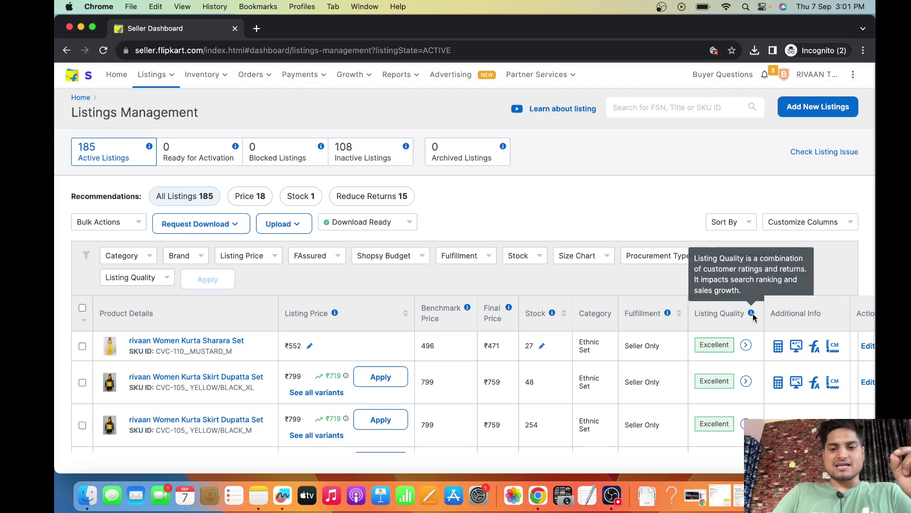
scroll(730, 370, down, 5)
scroll(730, 375, down, 2)
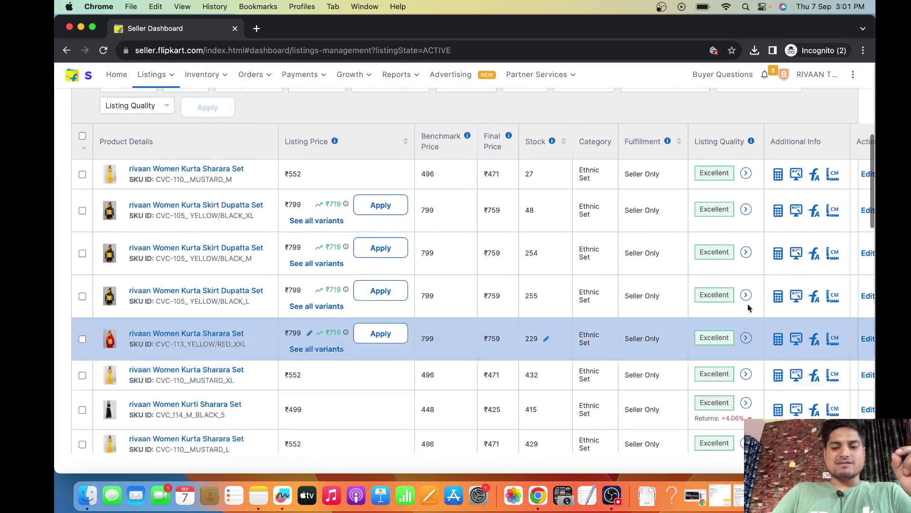
click(746, 254)
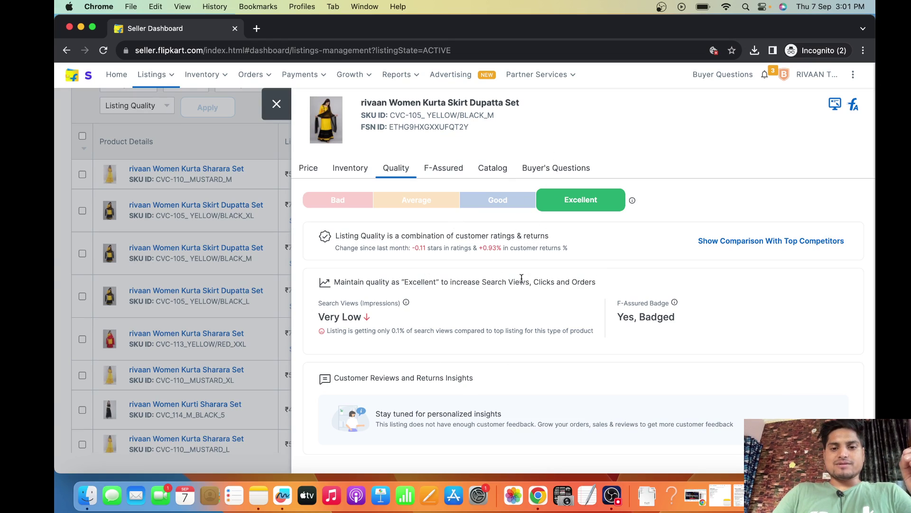
click(276, 104)
scroll(629, 251, up, 4)
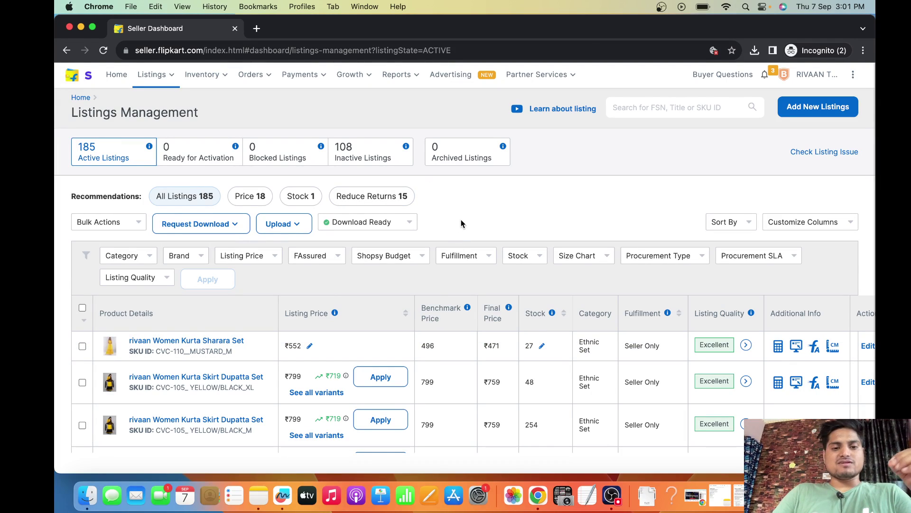
Open the Voice of Customer Dashboard and read its quality issues summary and the quality-wise breakdown of listings
click(355, 80)
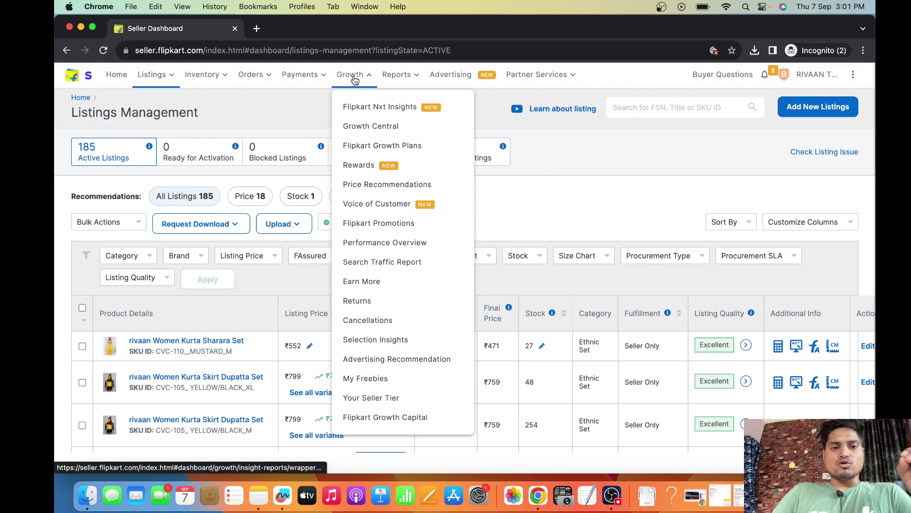
click(375, 208)
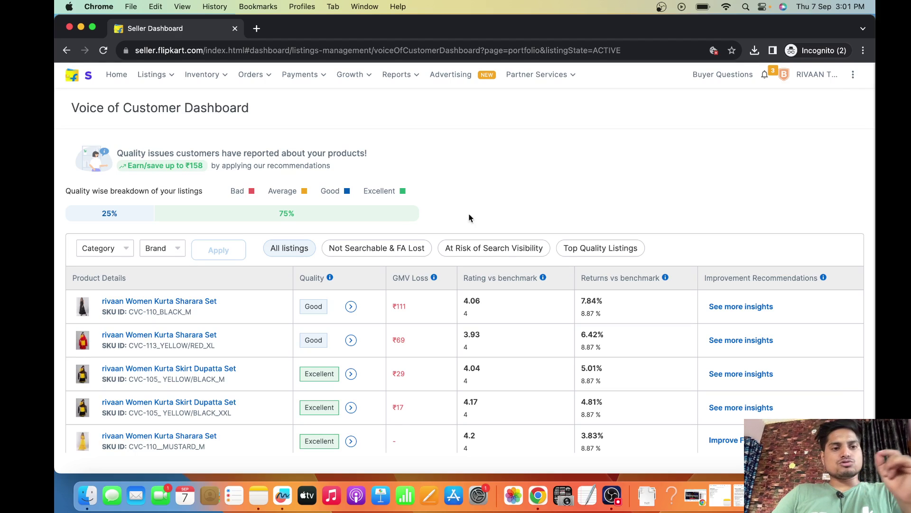
triple_click(139, 104)
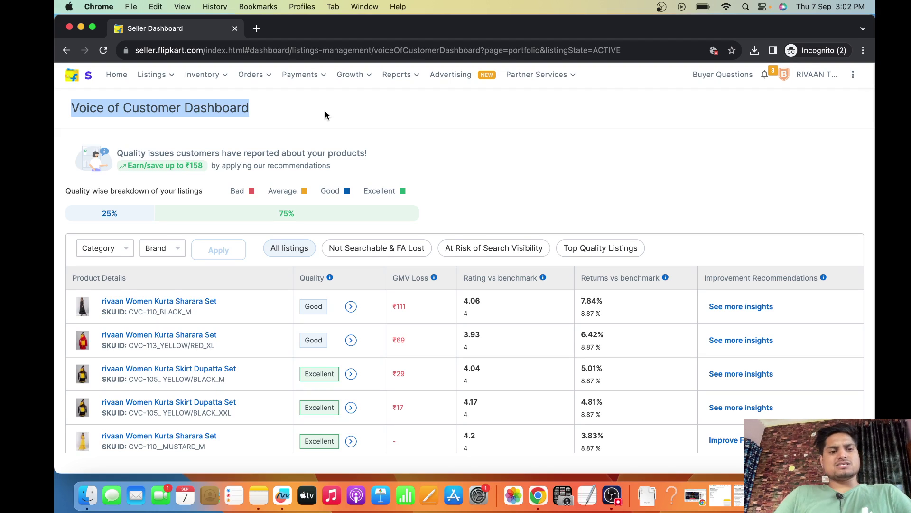
drag(118, 154, 368, 157)
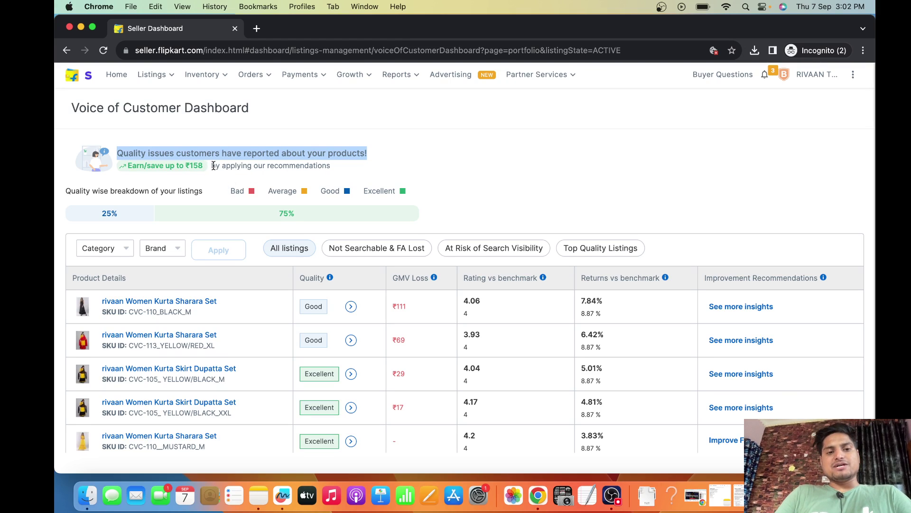
drag(212, 166, 338, 167)
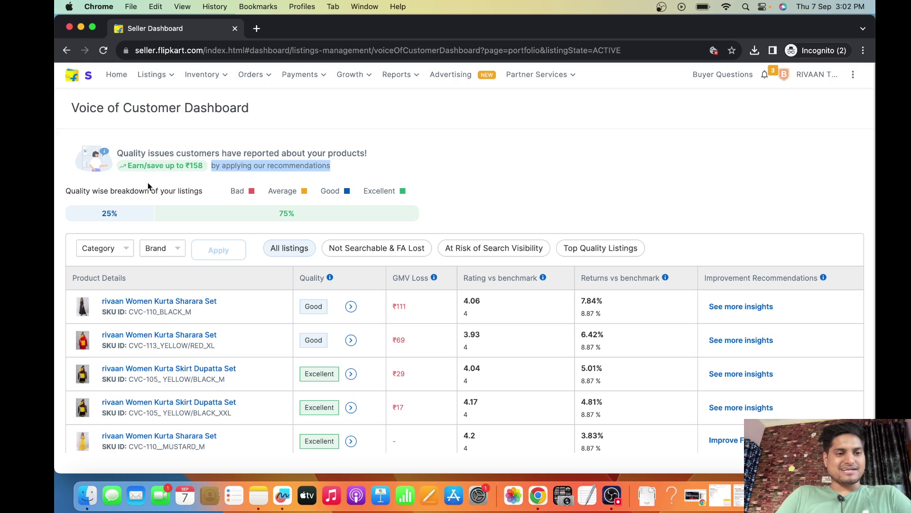
drag(75, 190, 205, 195)
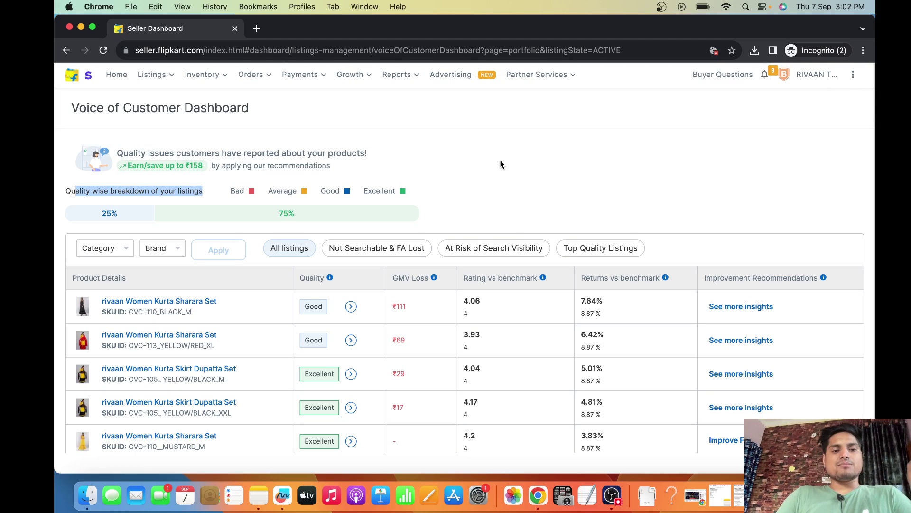
click(239, 195)
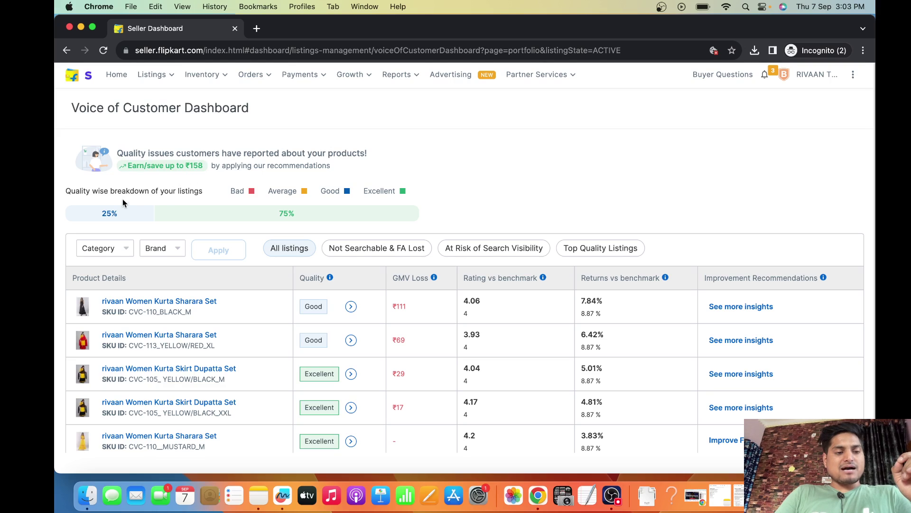
Review the listings in the Good and Excellent segments of the quality breakdown, and check the available Category filter options
click(113, 216)
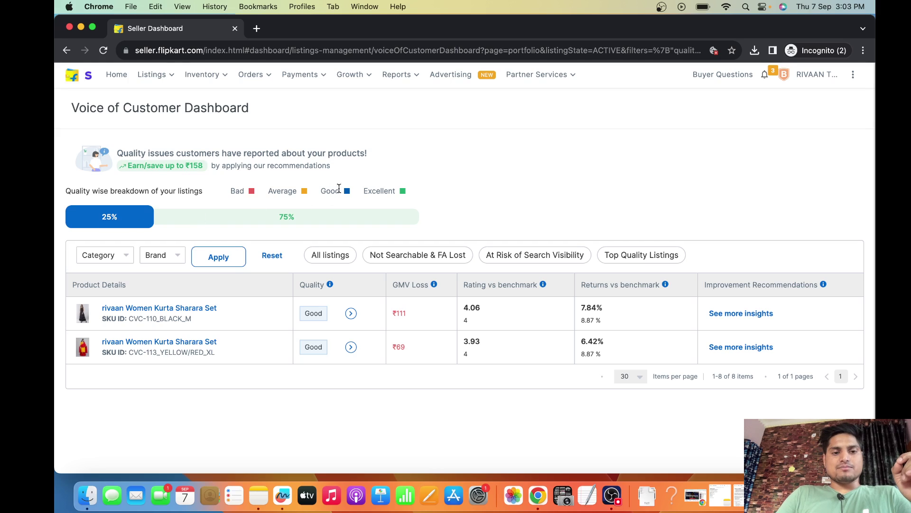
click(285, 218)
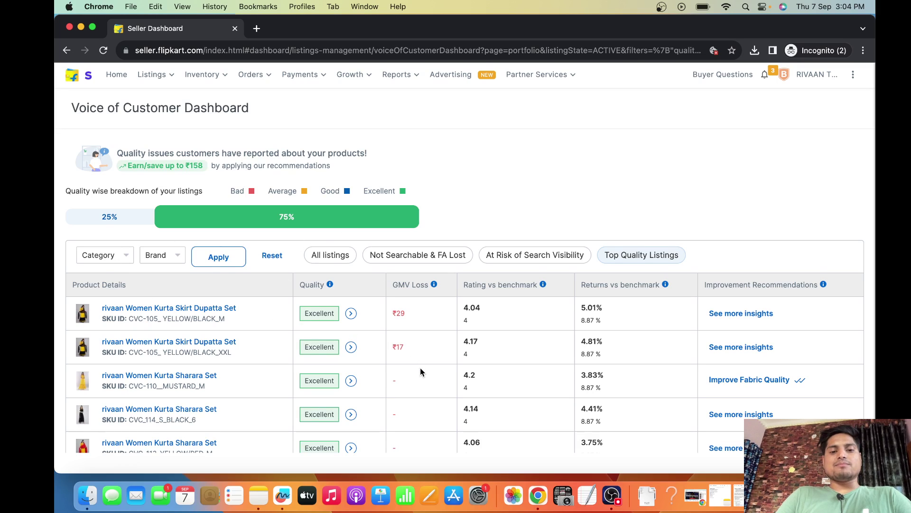
scroll(420, 367, down, 3)
scroll(420, 368, up, 3)
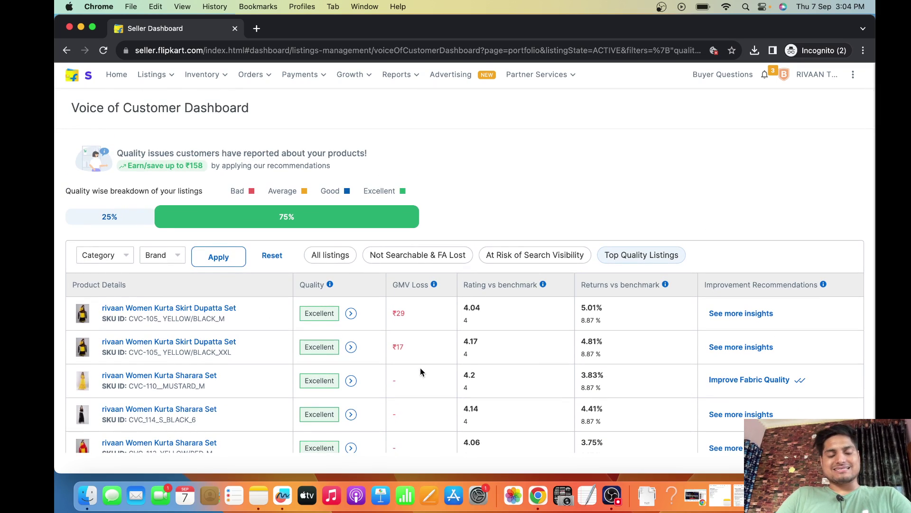
click(124, 259)
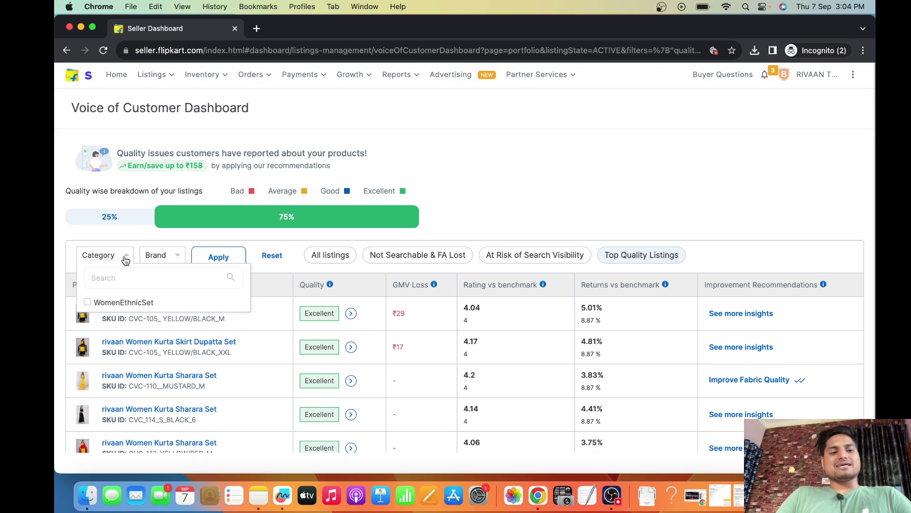
click(526, 170)
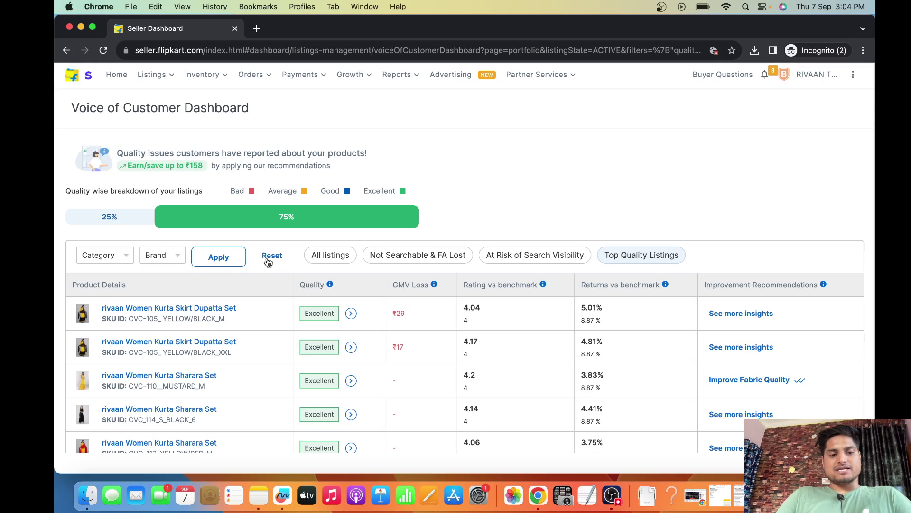
Compare the Good, Excellent and All listings views, ending on the Excellent segment of the quality breakdown
click(129, 221)
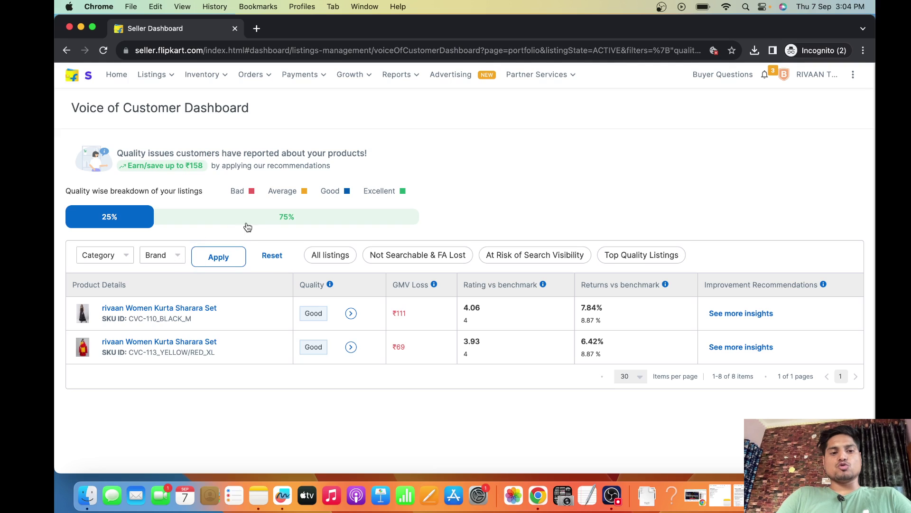
click(278, 217)
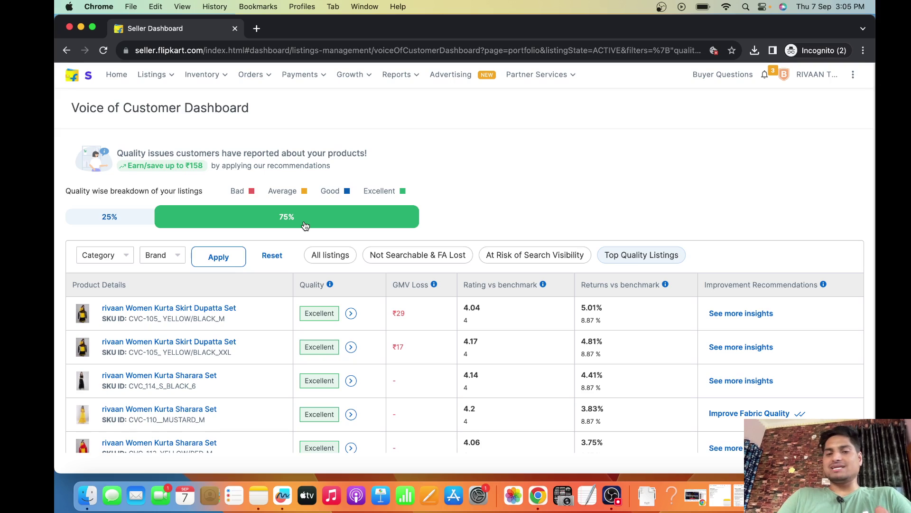
click(322, 258)
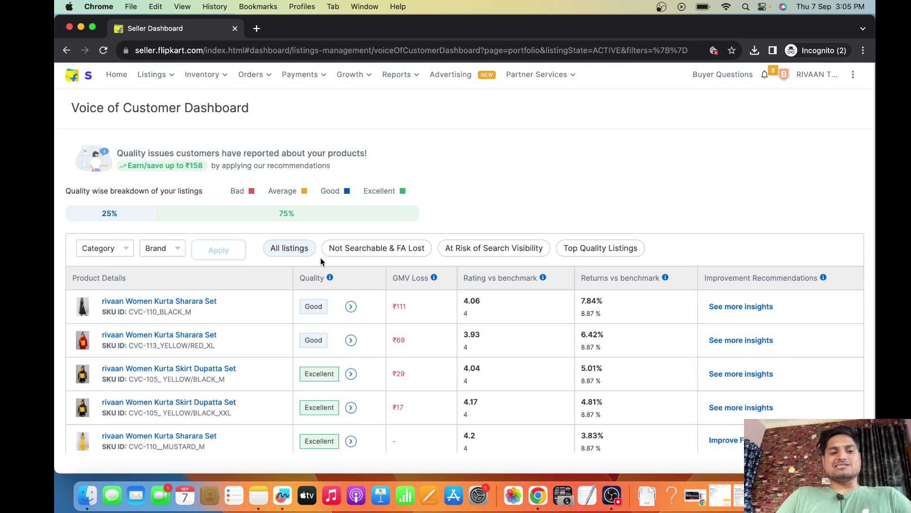
click(309, 221)
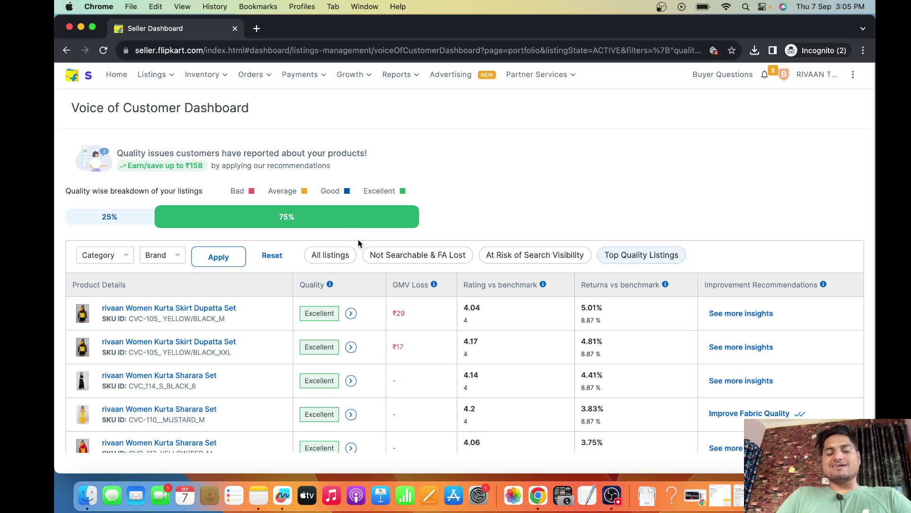
Check the Not Searchable & FA Lost, At Risk of Search Visibility and Top Quality Listings views, and reload the dashboard
click(416, 256)
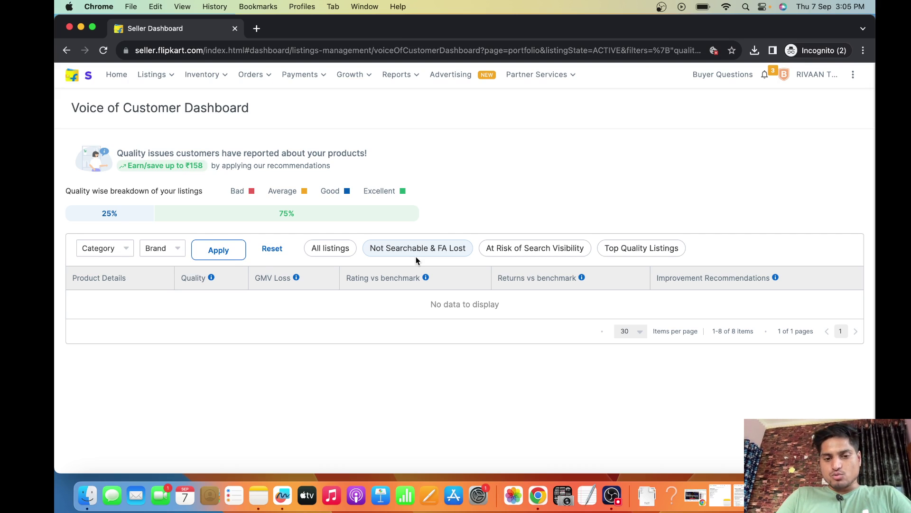
click(537, 251)
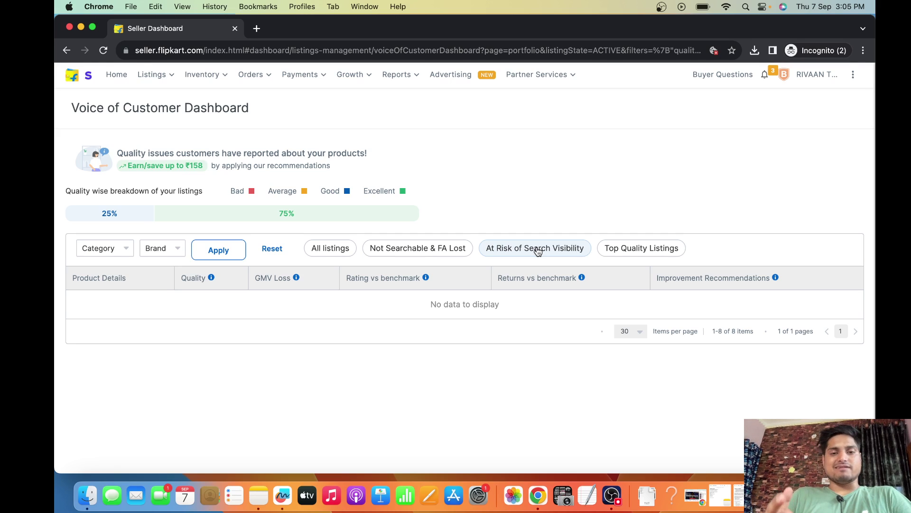
click(653, 252)
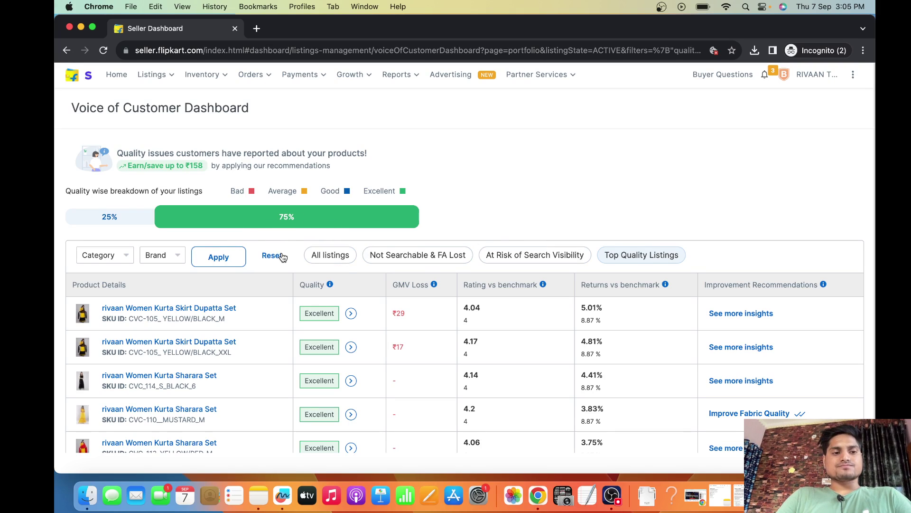
click(103, 51)
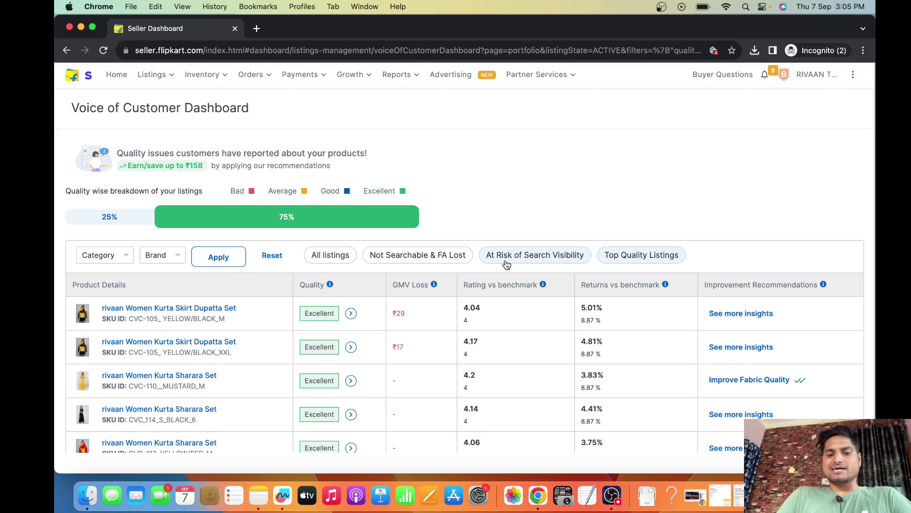
Examine the quality details, top-competitor comparison and F-Assured information of the Kurta Skirt Dupatta Set with SKU CVC-105_ YELLOW/BLACK_M
click(129, 310)
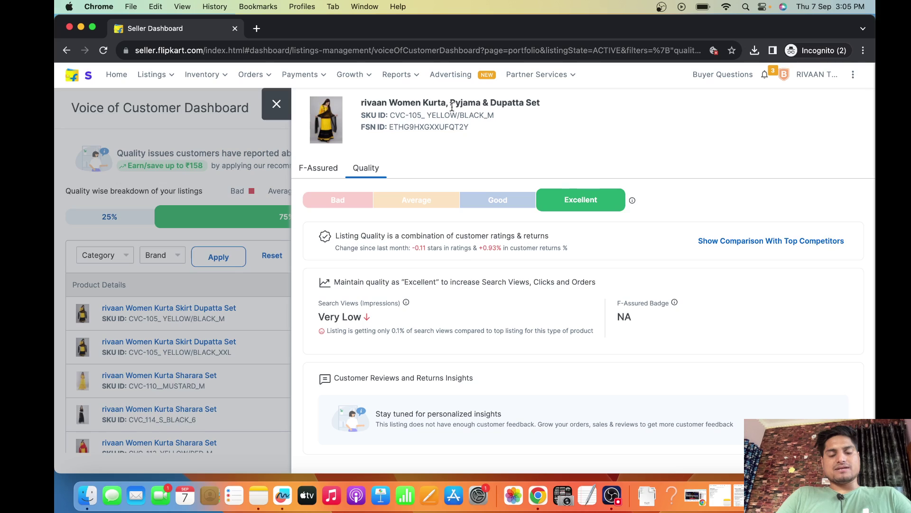
click(277, 106)
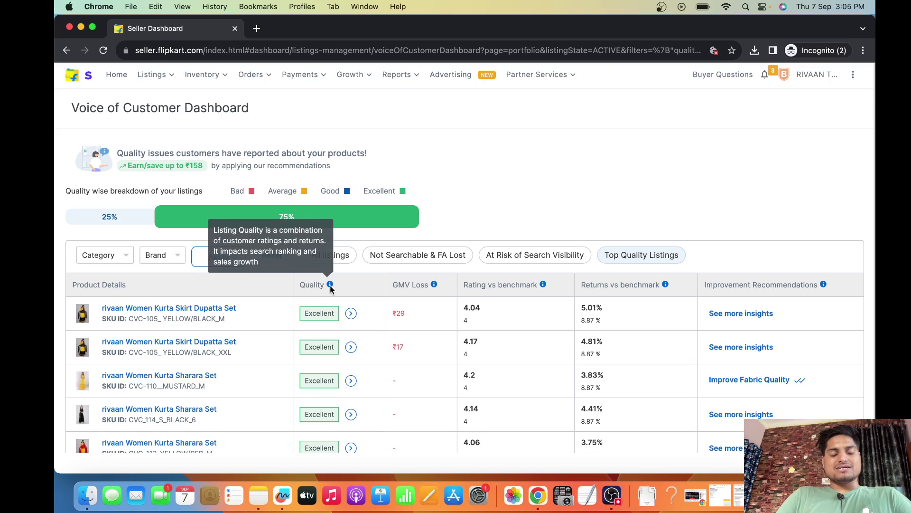
click(351, 315)
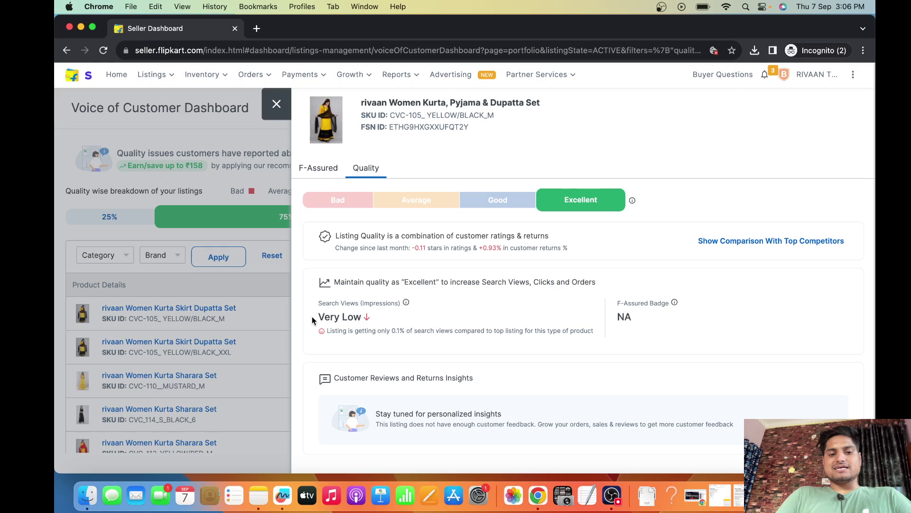
click(750, 247)
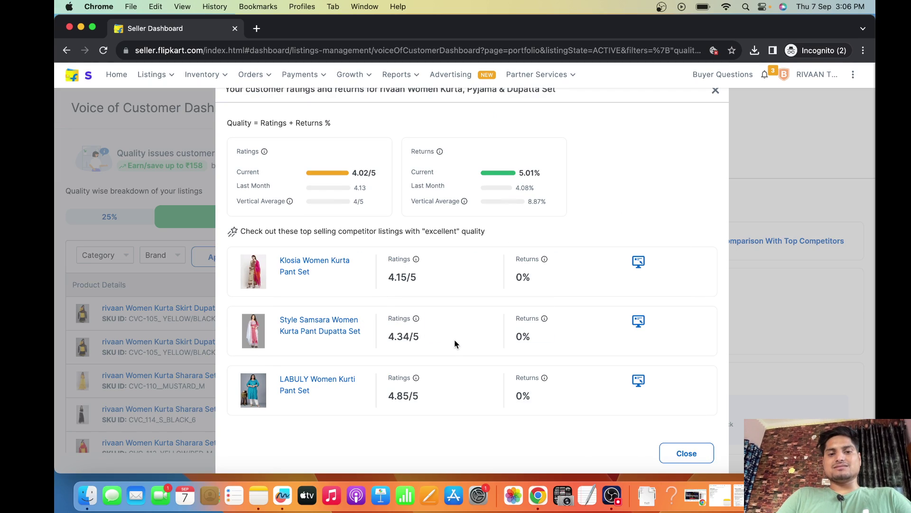
click(682, 454)
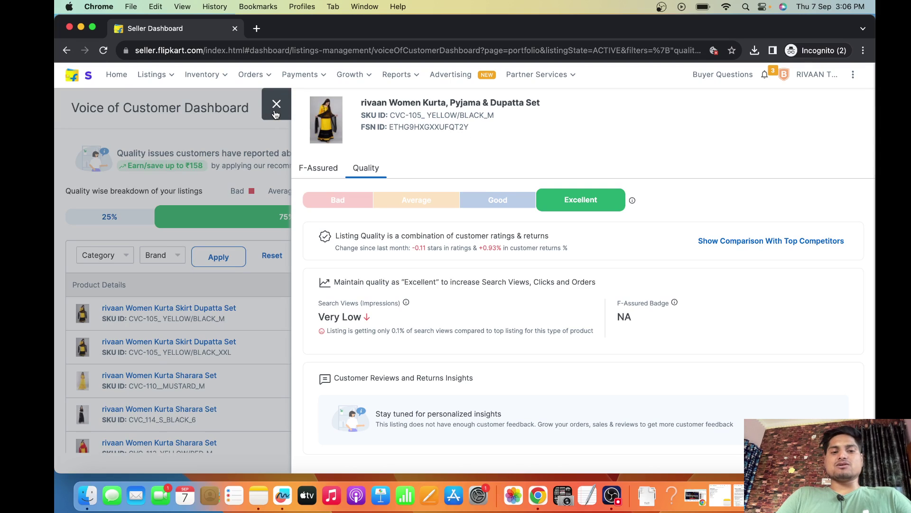
click(318, 170)
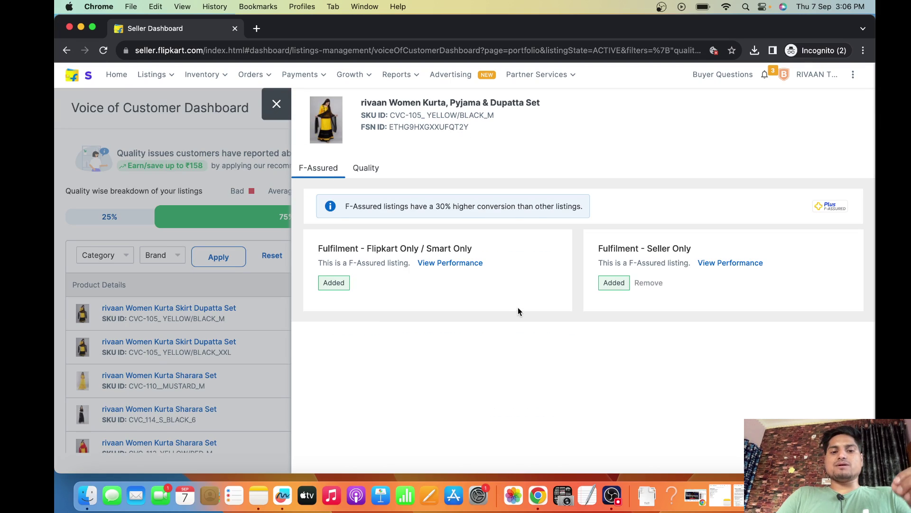
click(276, 105)
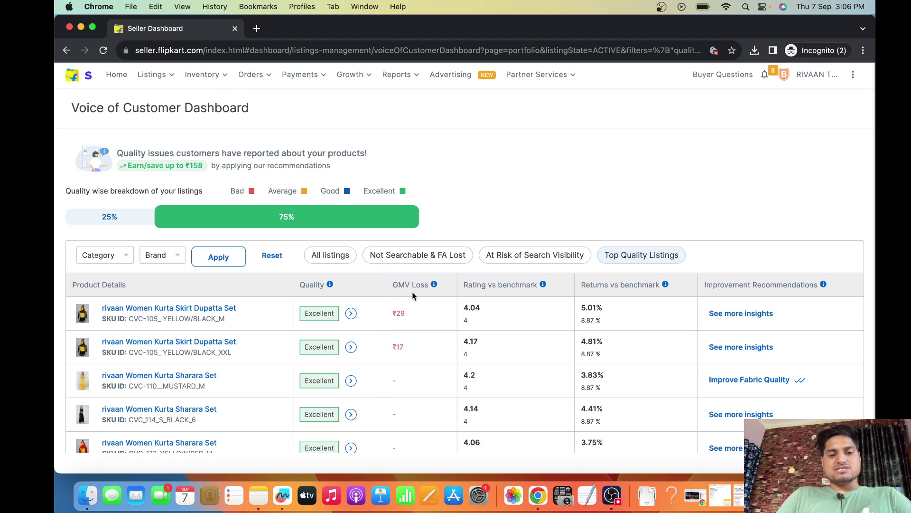
Check the GMV loss of the first top-quality listing and filter the dashboard to the Good-quality listings
double_click(401, 315)
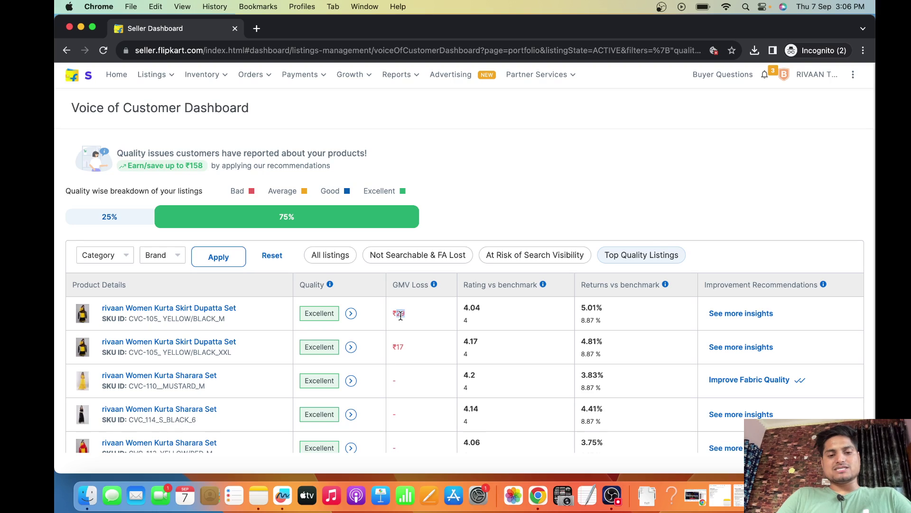
click(420, 320)
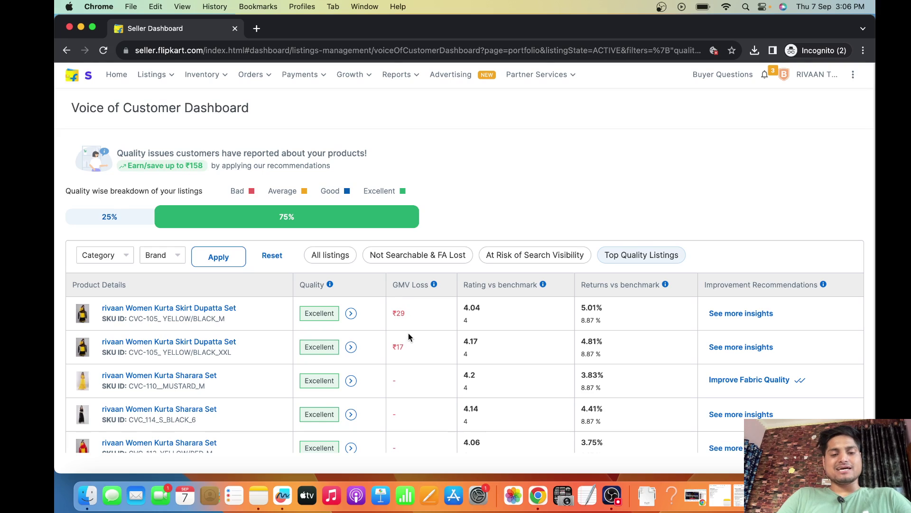
click(119, 221)
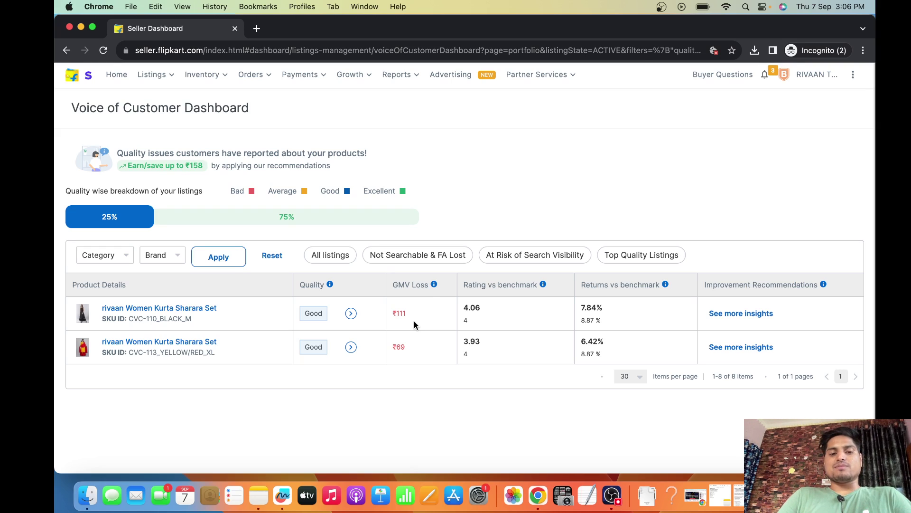
Filter the dashboard to the Excellent listings and compare the first listing's rating with its benchmark
click(295, 224)
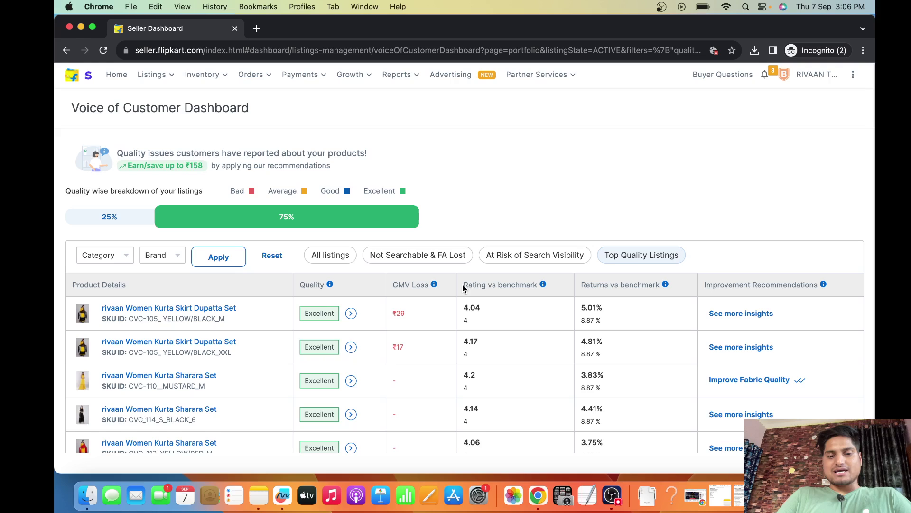
drag(464, 285, 517, 287)
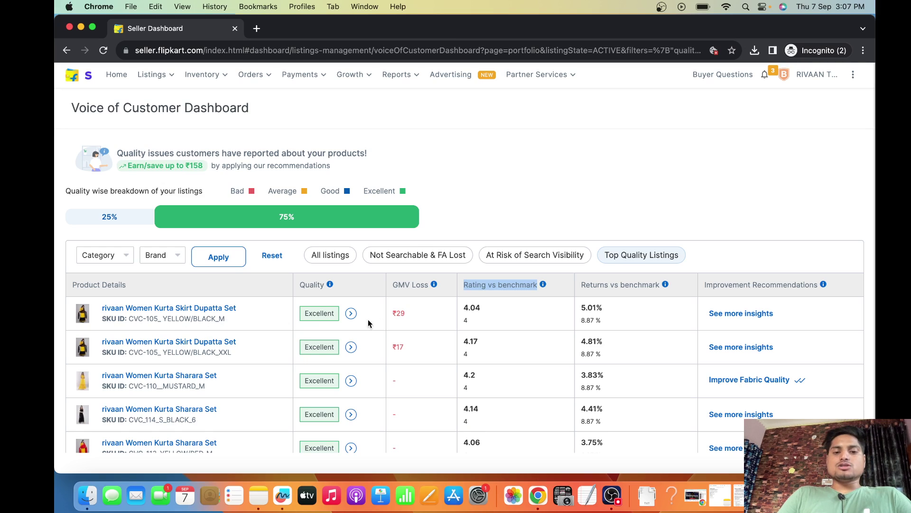
double_click(465, 321)
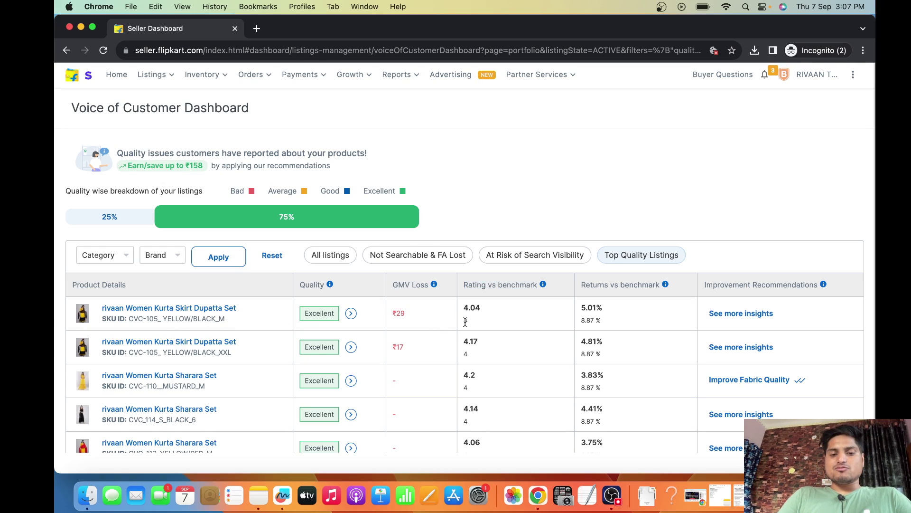
scroll(481, 325, up, 3)
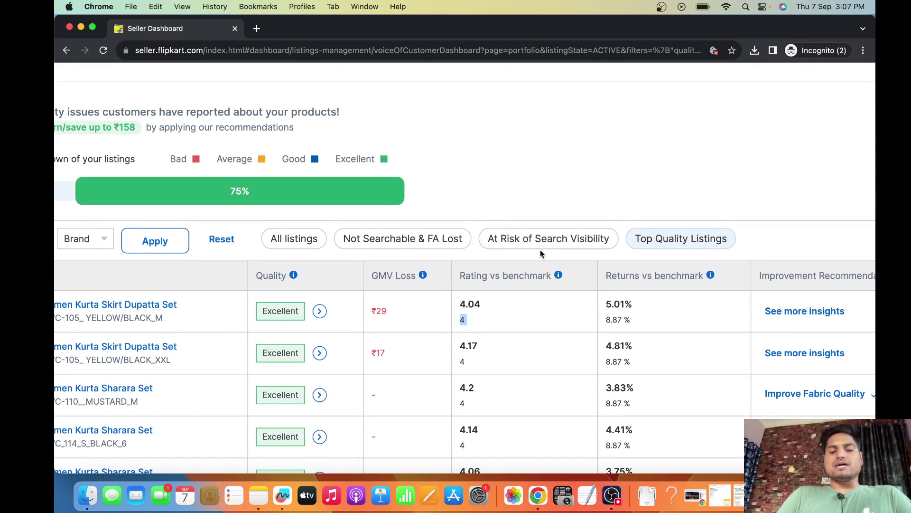
scroll(540, 250, down, 3)
click(476, 307)
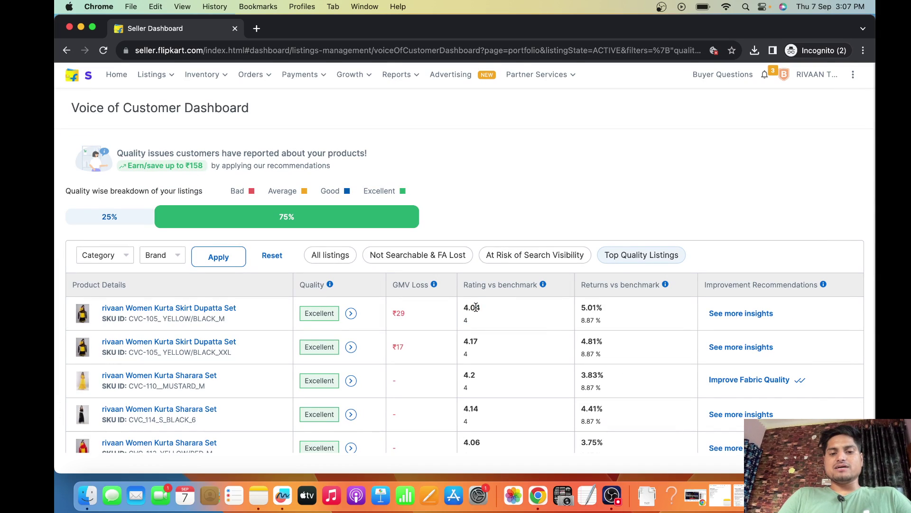
double_click(475, 308)
click(470, 308)
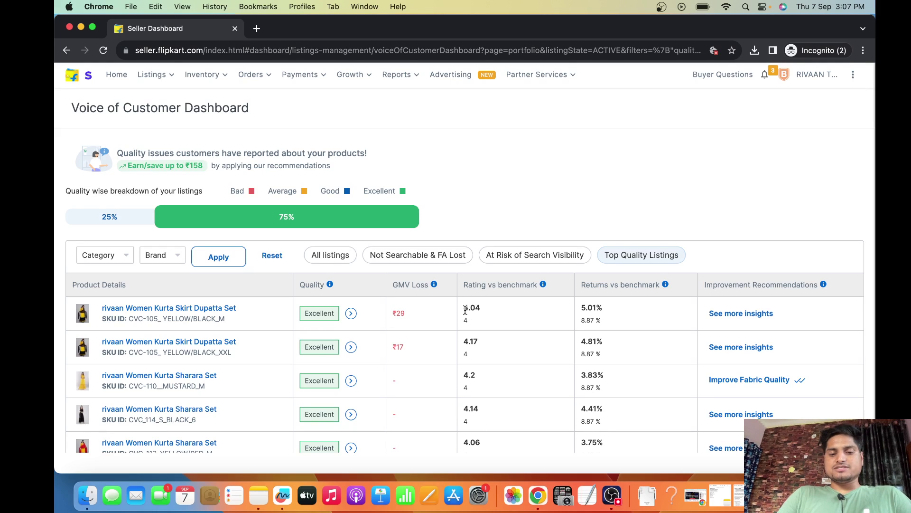
double_click(471, 307)
click(466, 321)
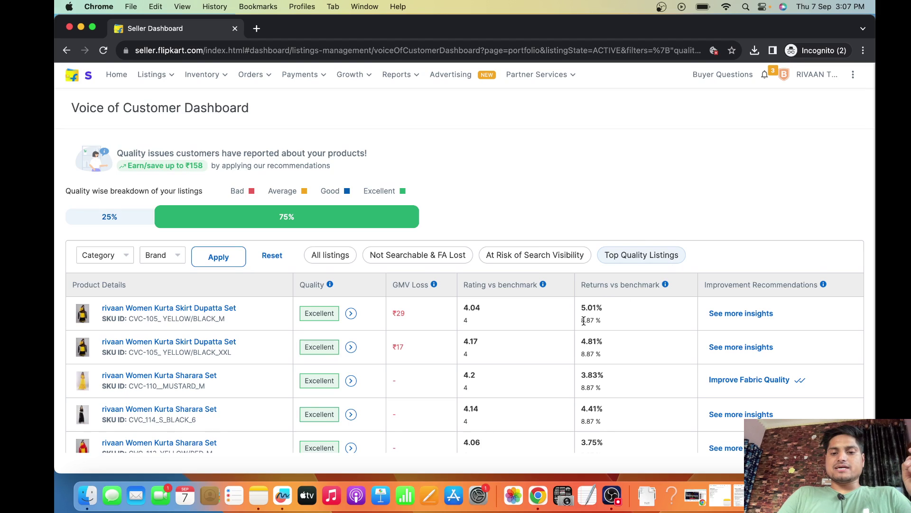
Compare the first Excellent listing's return rate with its returns benchmark
drag(581, 321, 604, 324)
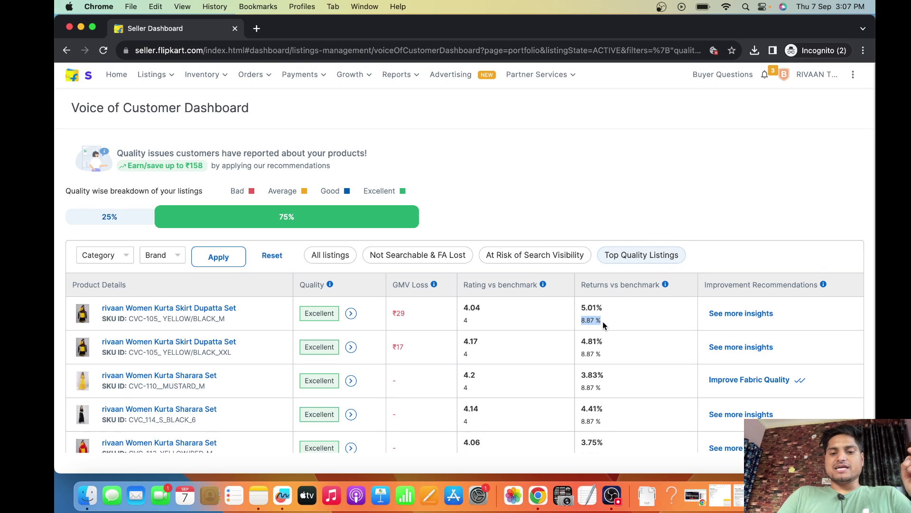
click(626, 313)
scroll(626, 313, up, 5)
scroll(617, 316, up, 5)
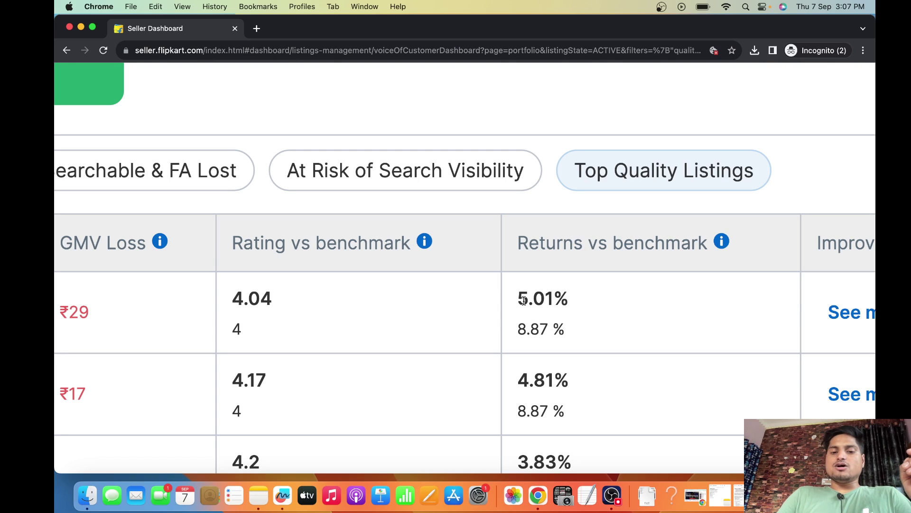
drag(518, 299, 569, 300)
click(593, 313)
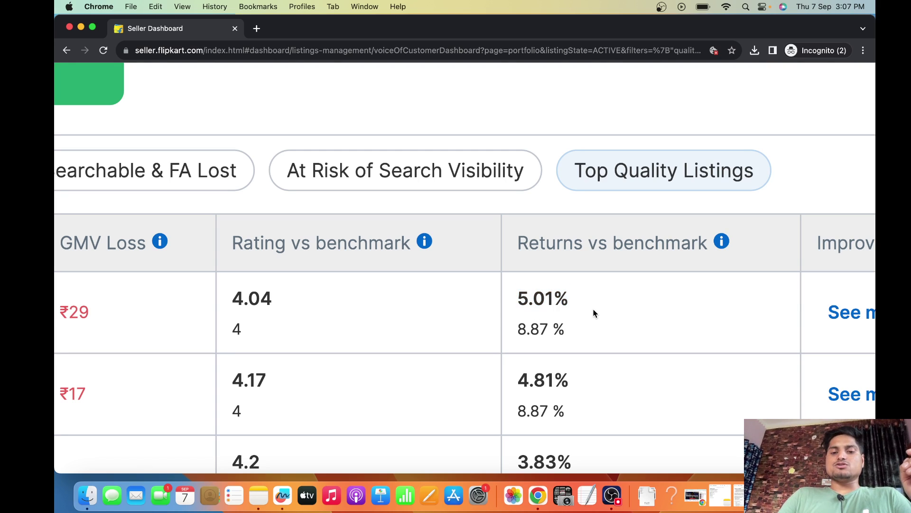
scroll(592, 312, down, 5)
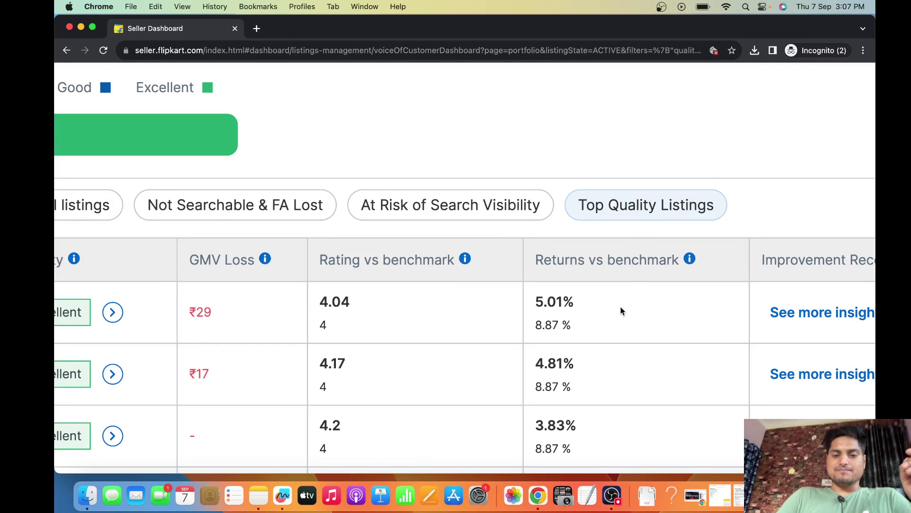
scroll(621, 307, down, 5)
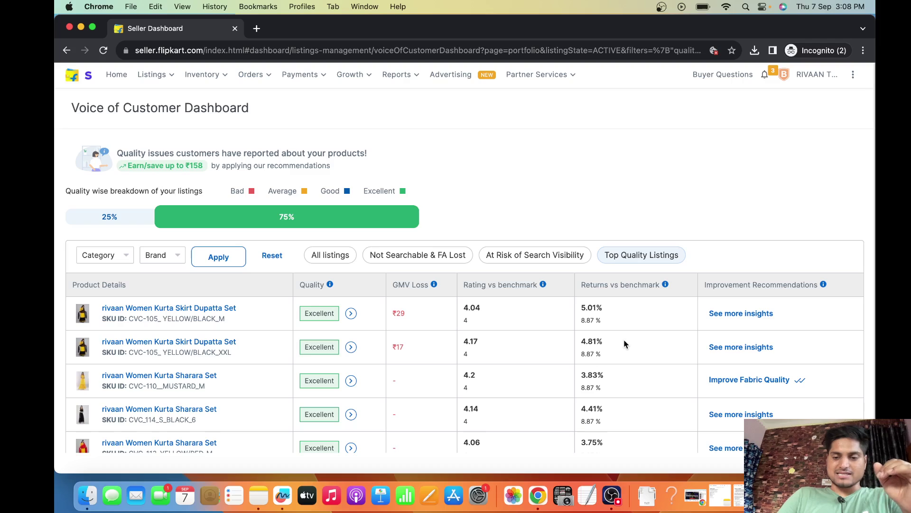
Check the insights for SKU CVC-105_ YELLOW/BLACK_XXL and read the Improve Fabric Quality recommendation for SKU CVC-110__MUSTARD_M
click(735, 349)
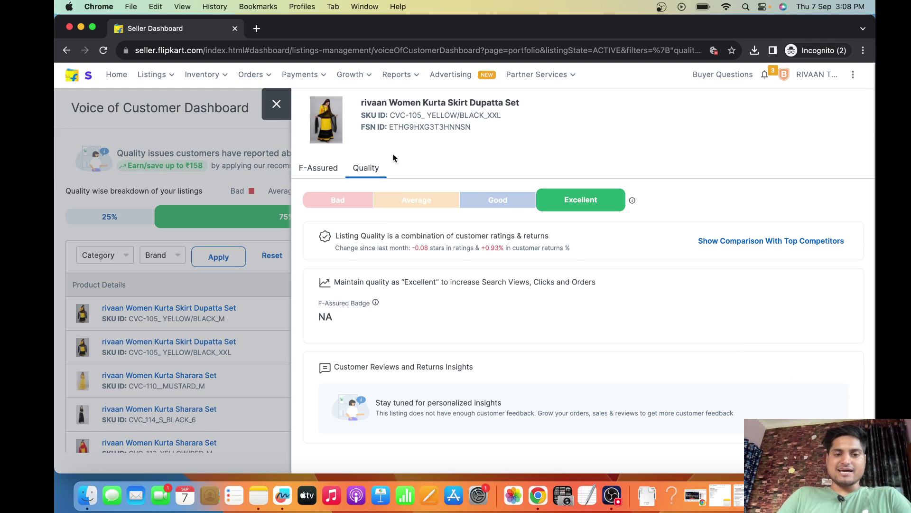
click(280, 105)
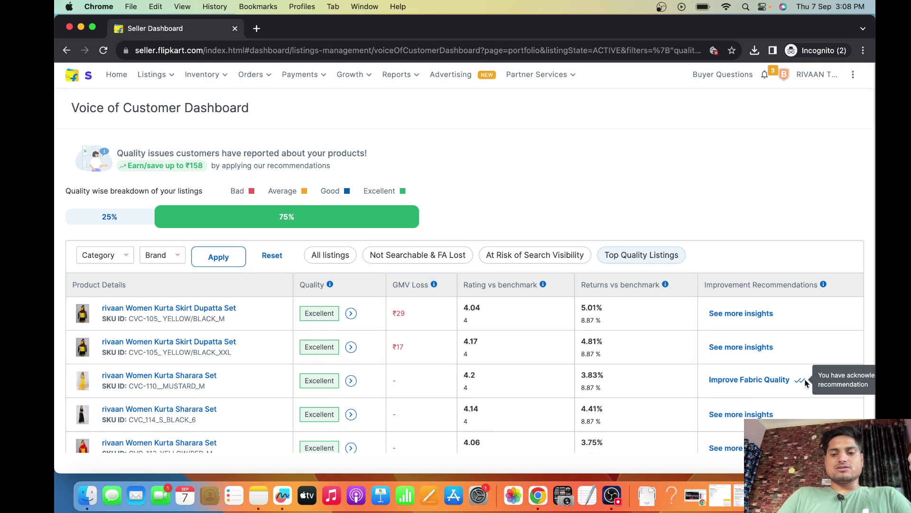
click(753, 382)
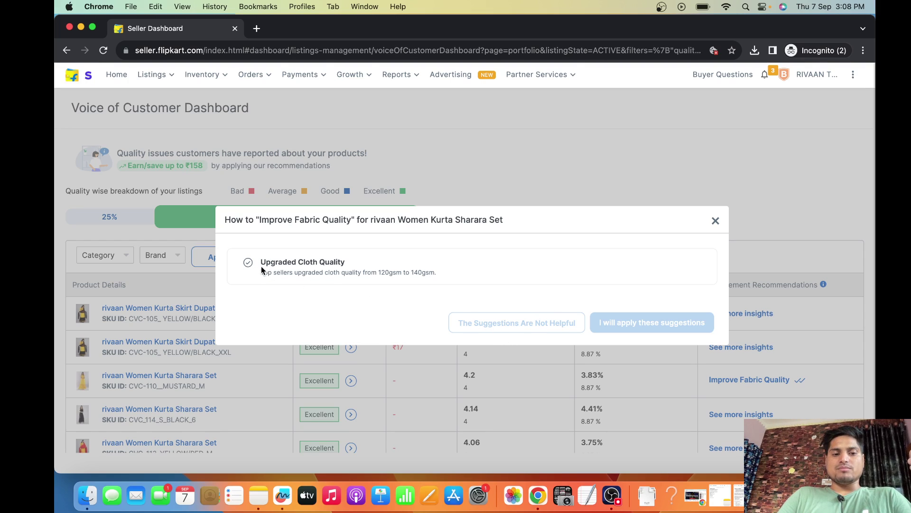
drag(261, 263, 344, 263)
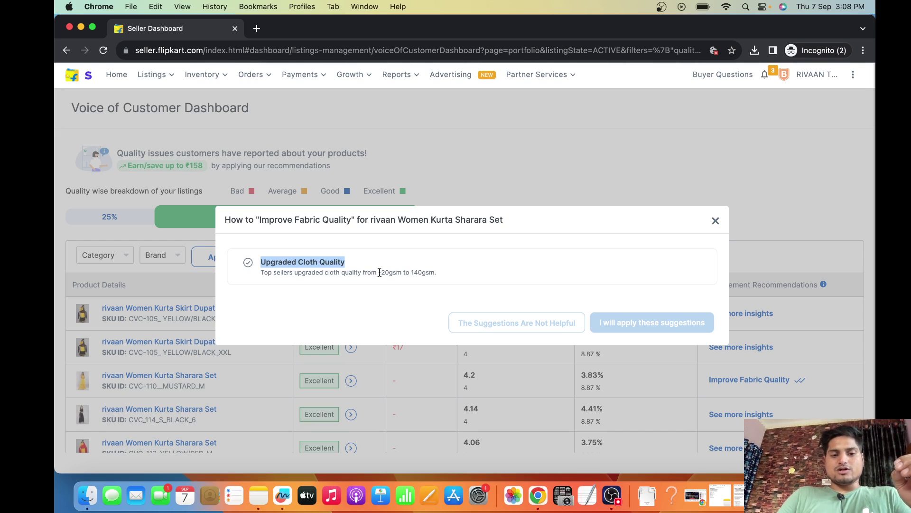
drag(379, 272, 443, 274)
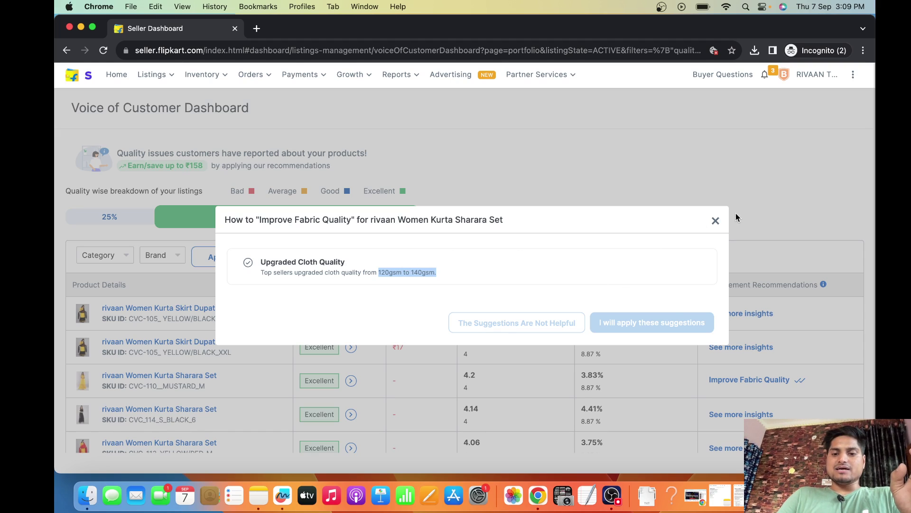
click(716, 221)
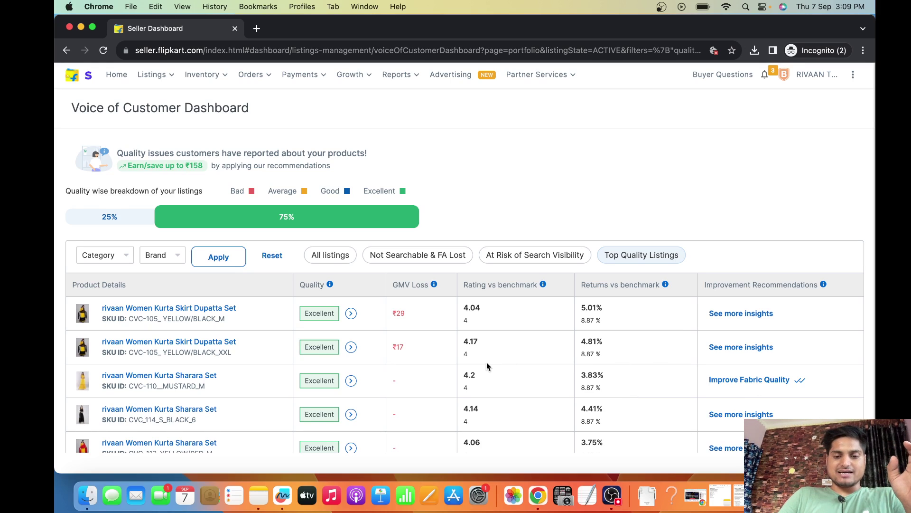
View the quality insights of the Kurta and Sharara Set with SKU CVC_114_S_BLACK_6
scroll(487, 364, down, 3)
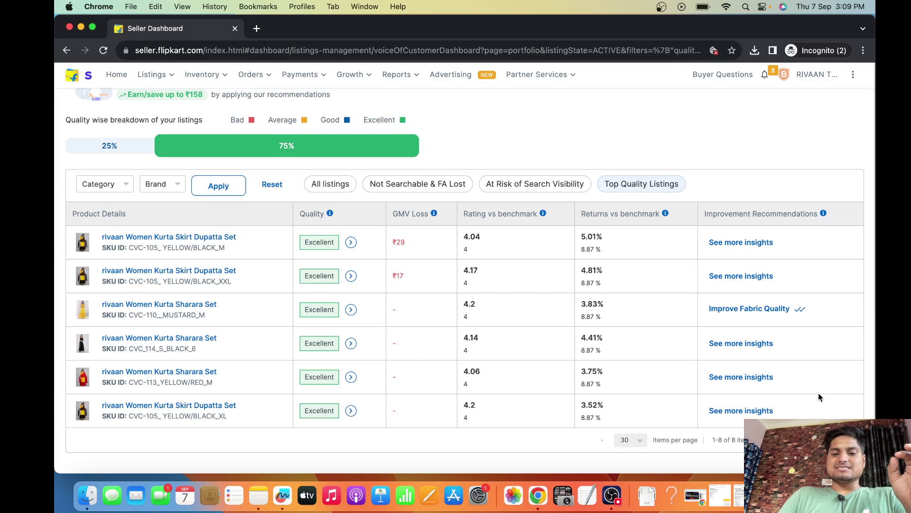
click(752, 346)
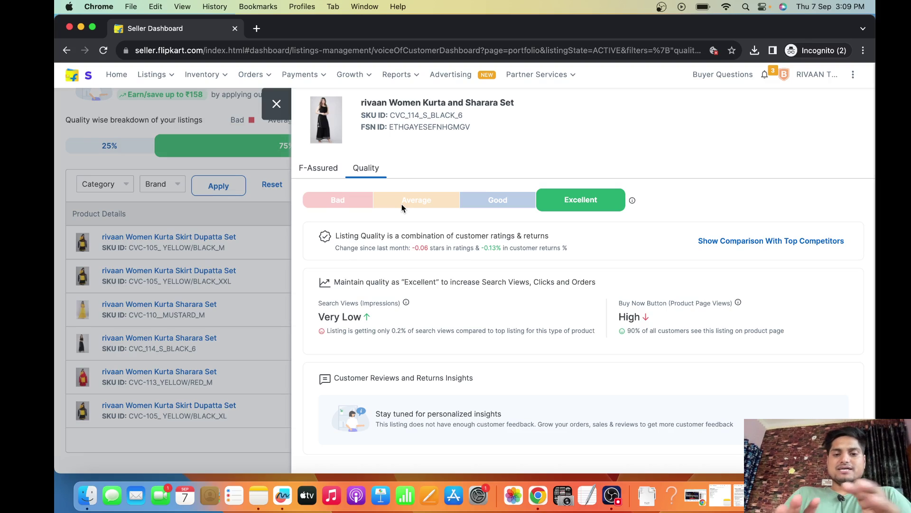
click(276, 104)
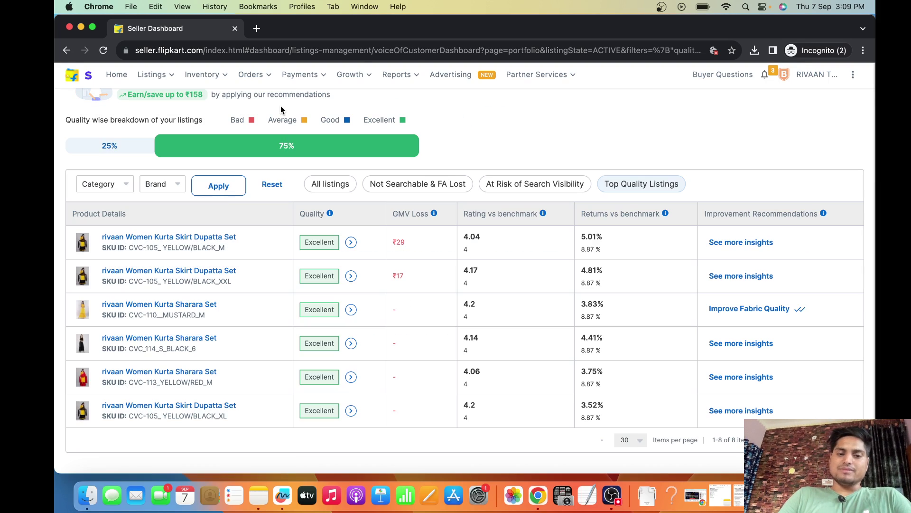
scroll(572, 390, up, 2)
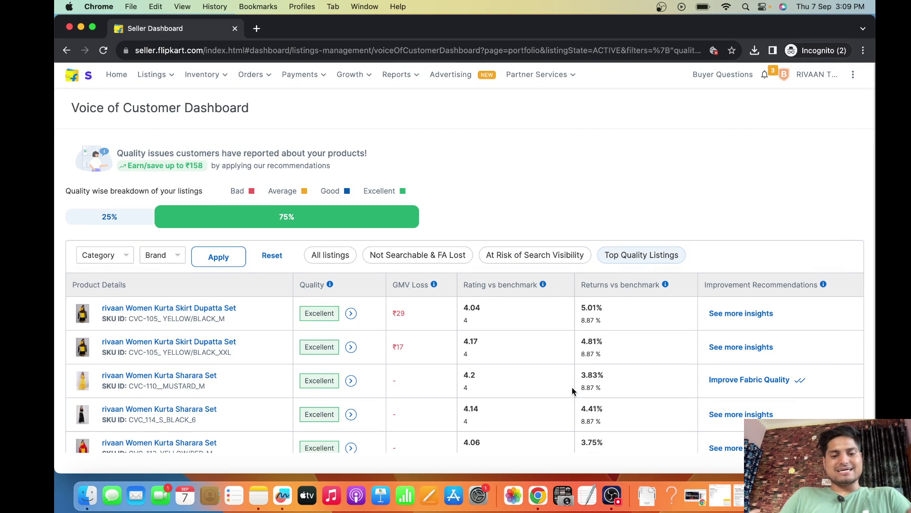
Filter to the Good-quality listings, view the insights for SKU CVC-110_BLACK_M, and reload the dashboard
click(107, 221)
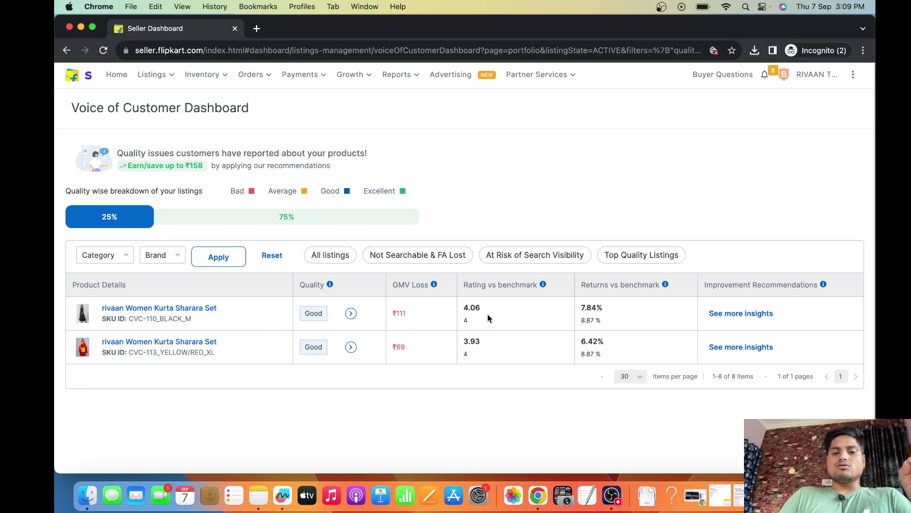
click(750, 314)
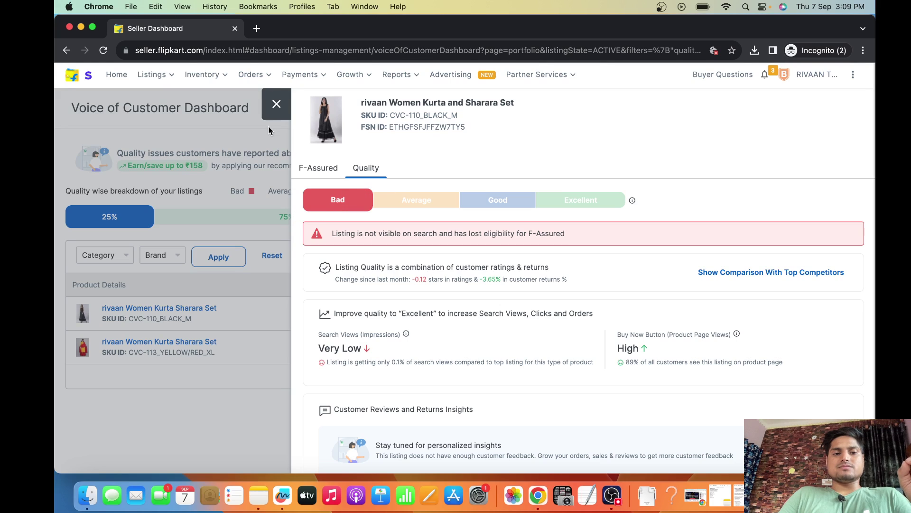
click(277, 107)
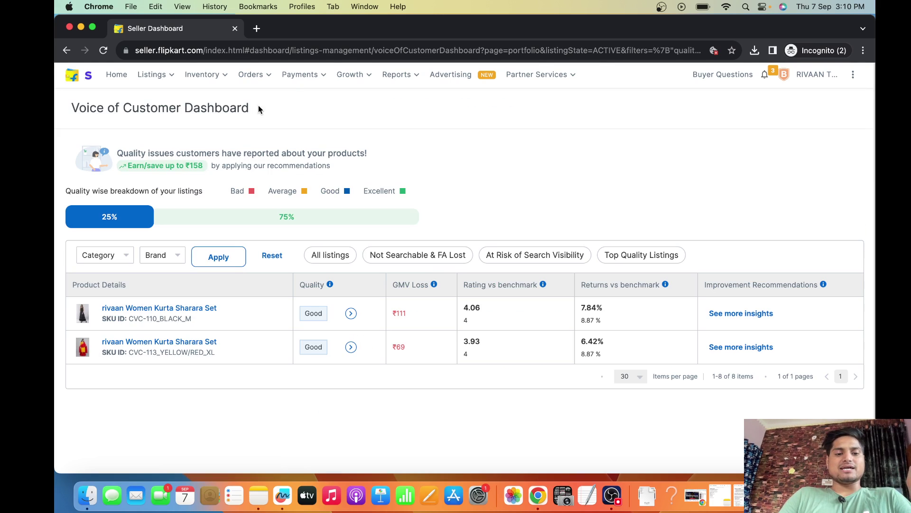
click(104, 51)
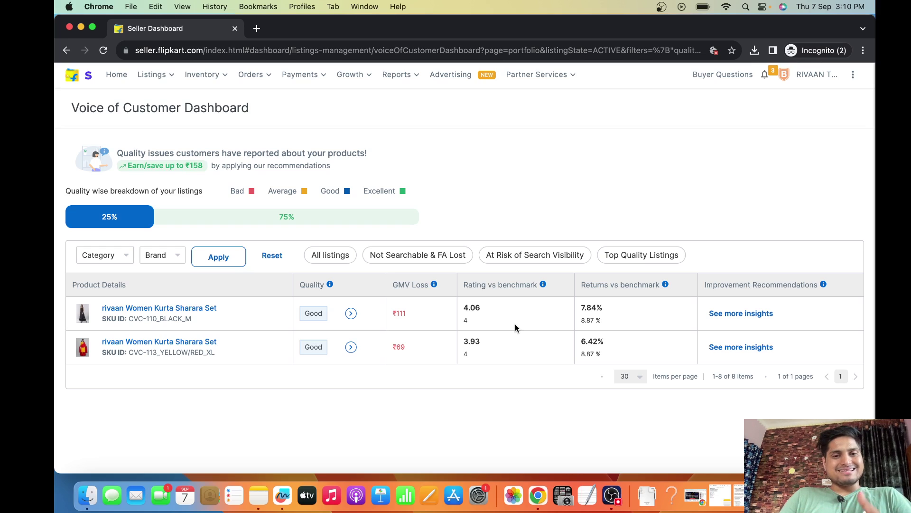
Reexamine the quality rating, search views and customer review insights of SKU CVC-110_BLACK_M, returning to the listings
click(736, 313)
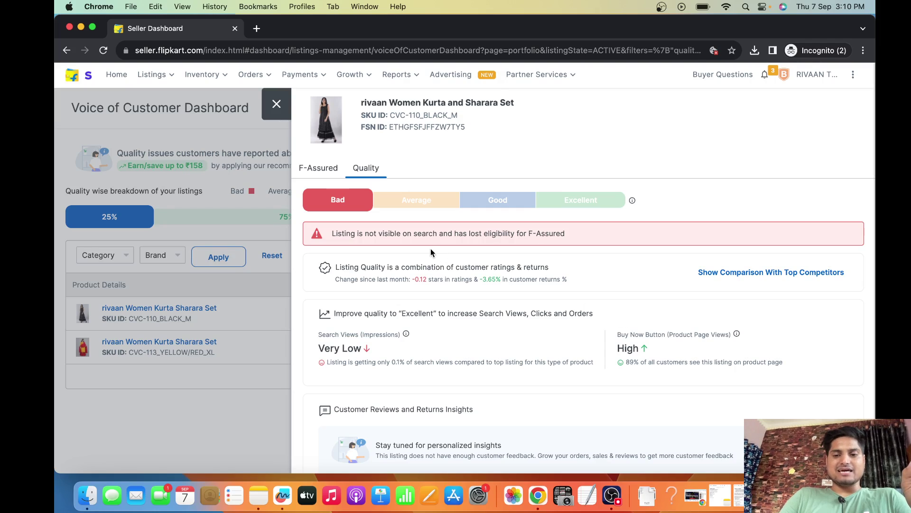
click(276, 103)
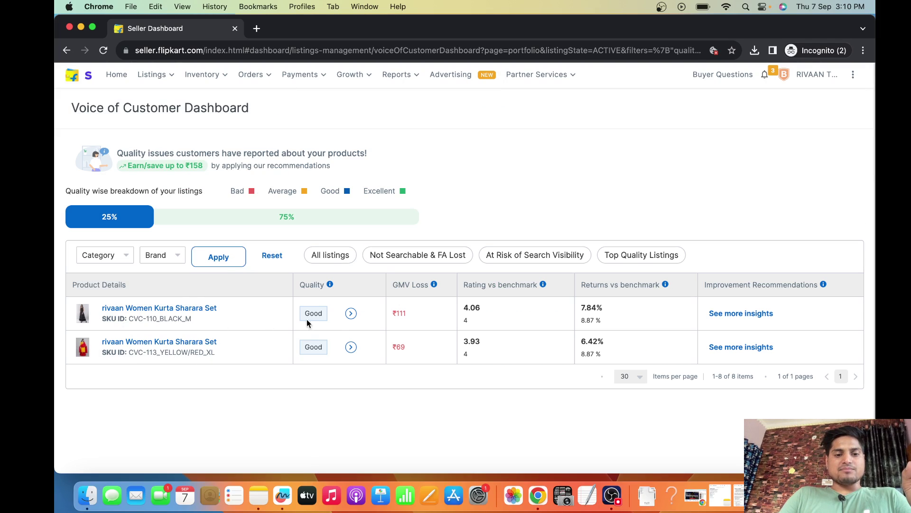
click(751, 314)
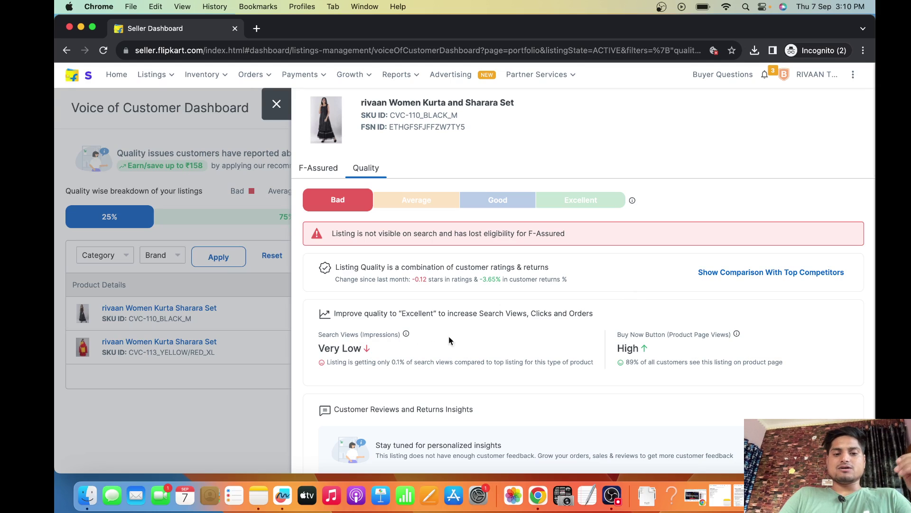
scroll(483, 337, down, 1)
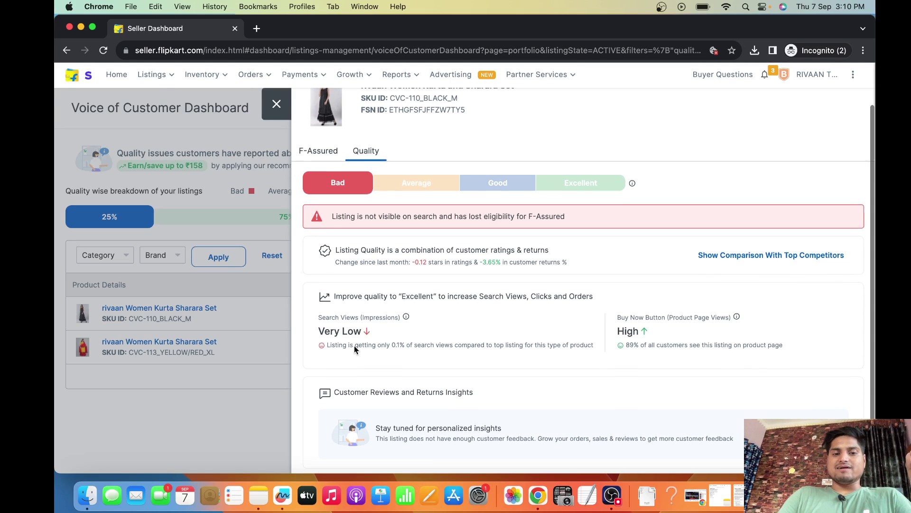
scroll(354, 346, up, 1)
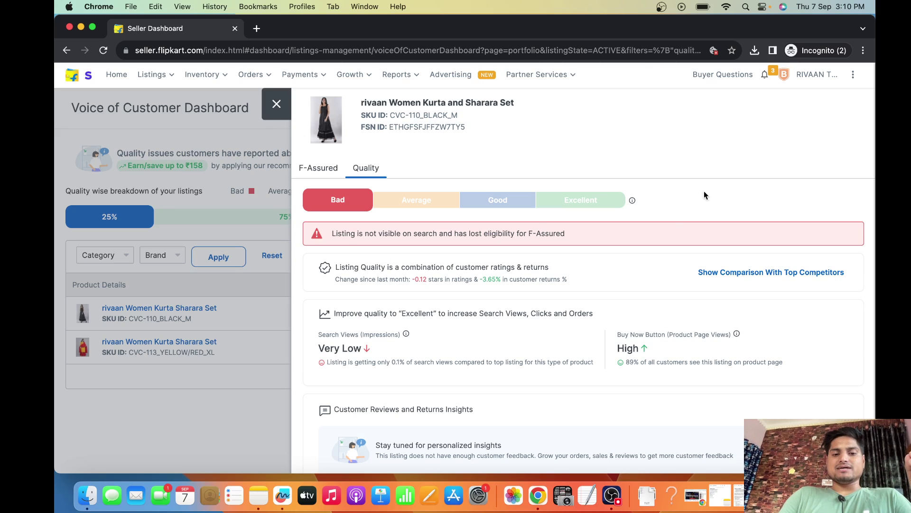
click(281, 105)
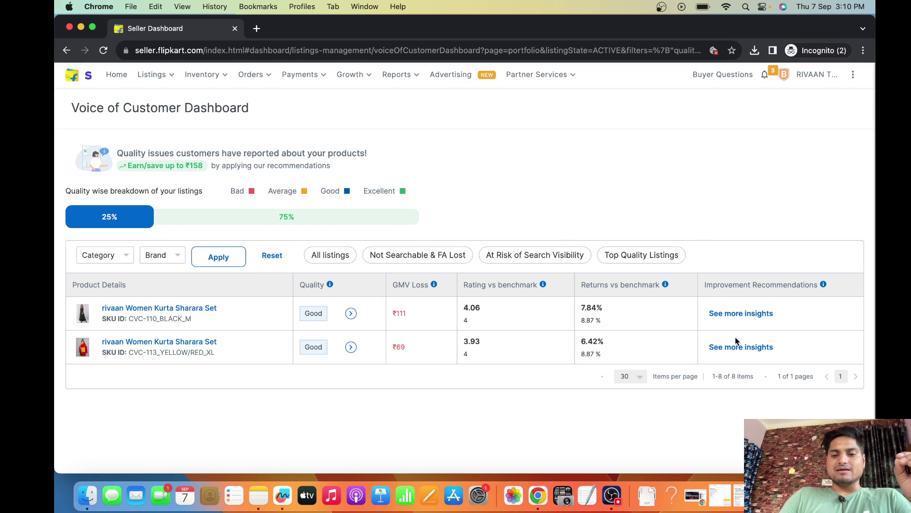
Review the quality insights of SKU CVC-113_YELLOW/RED_XL and switch to OBS Studio
click(753, 347)
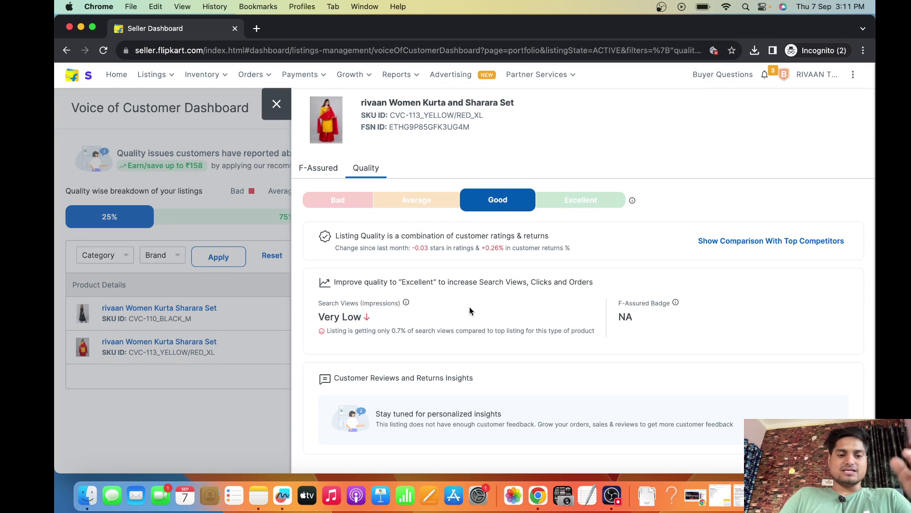
click(277, 106)
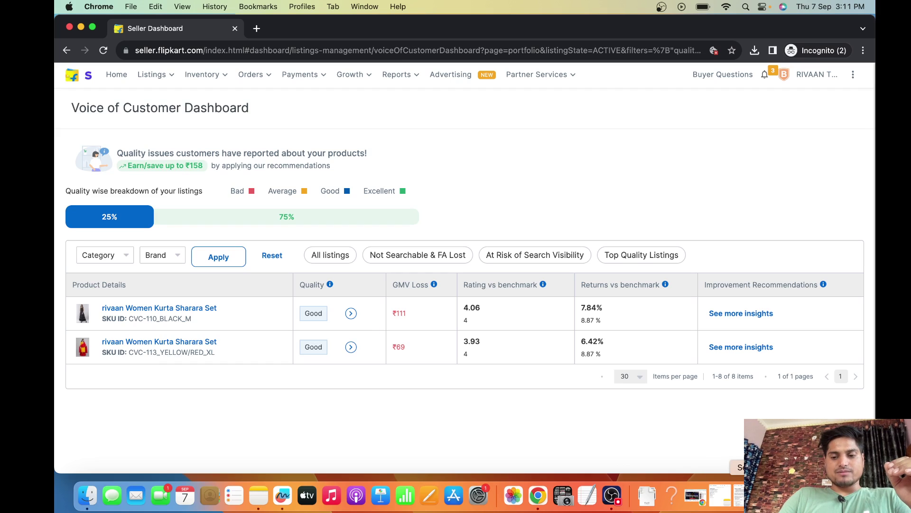
click(612, 495)
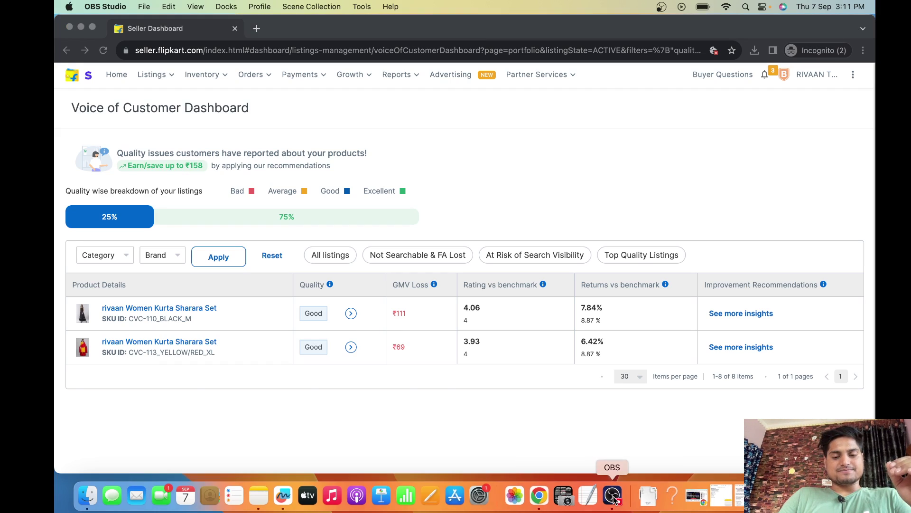